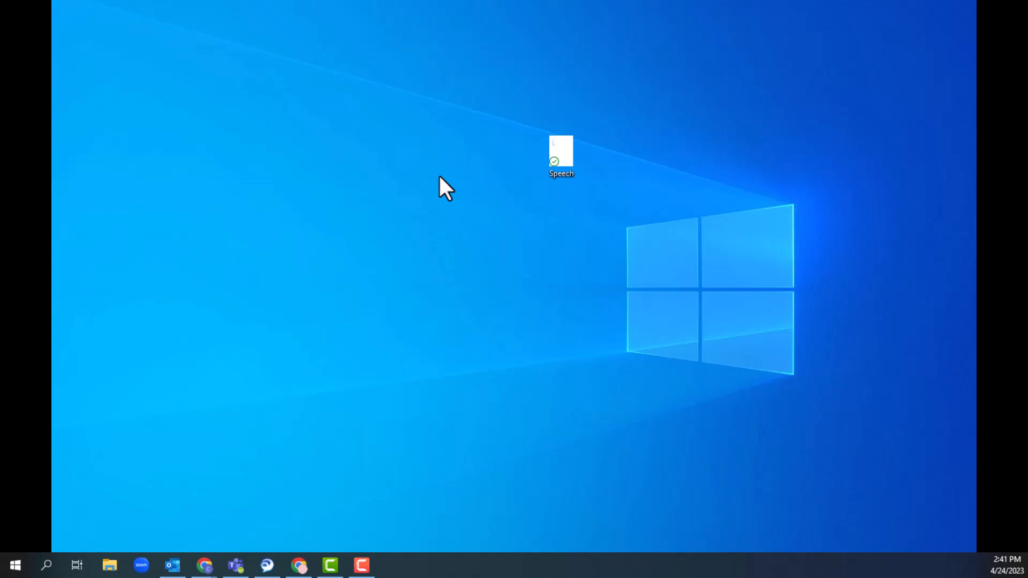
- Rename the Speech file on the desktop to "CST 100 Informative Speech"
{"action": "right_click", "coordinate": [564, 152]}
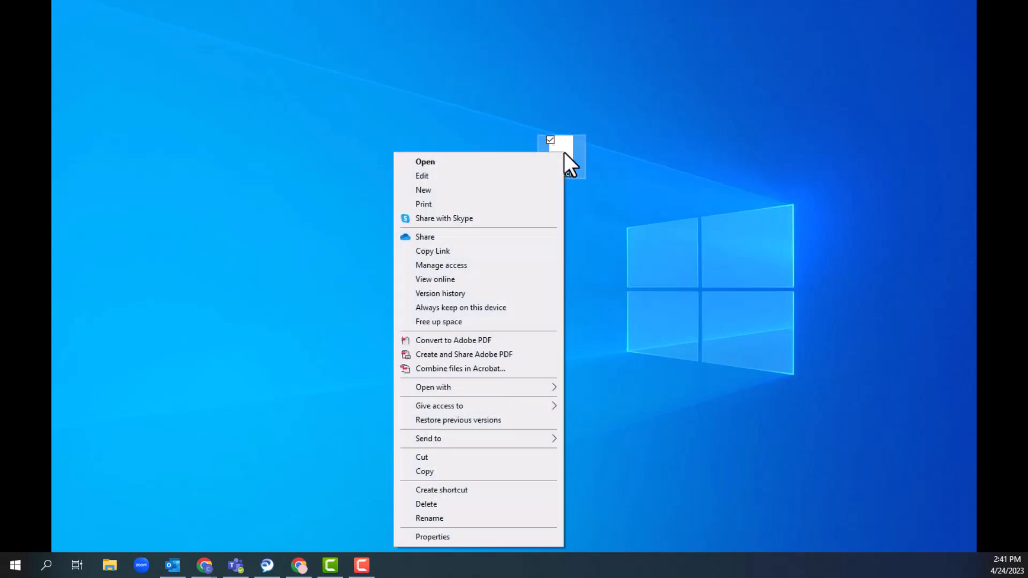
{"action": "left_click", "coordinate": [508, 514]}
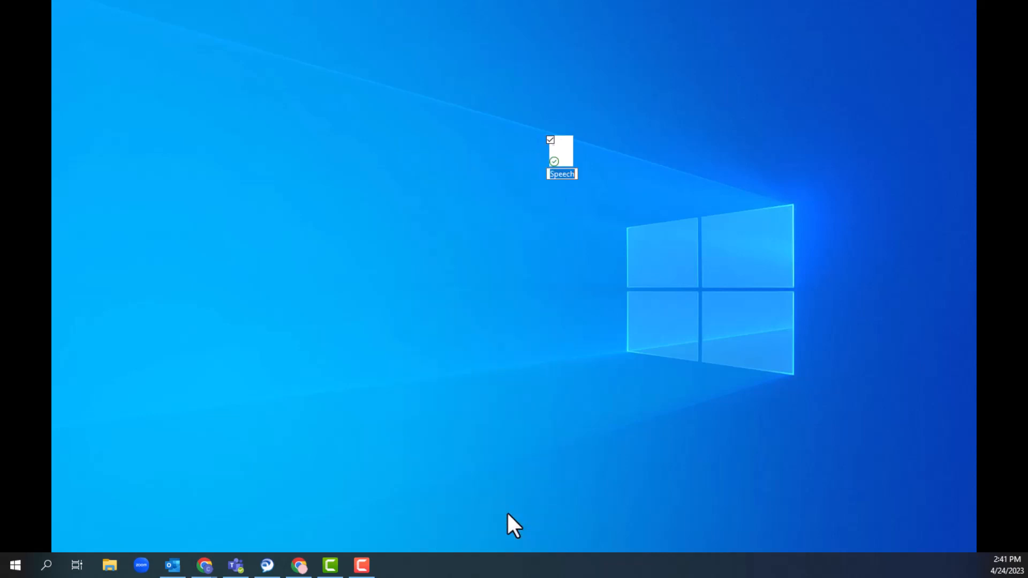
{"action": "type", "text": "CST 100 Inform"}
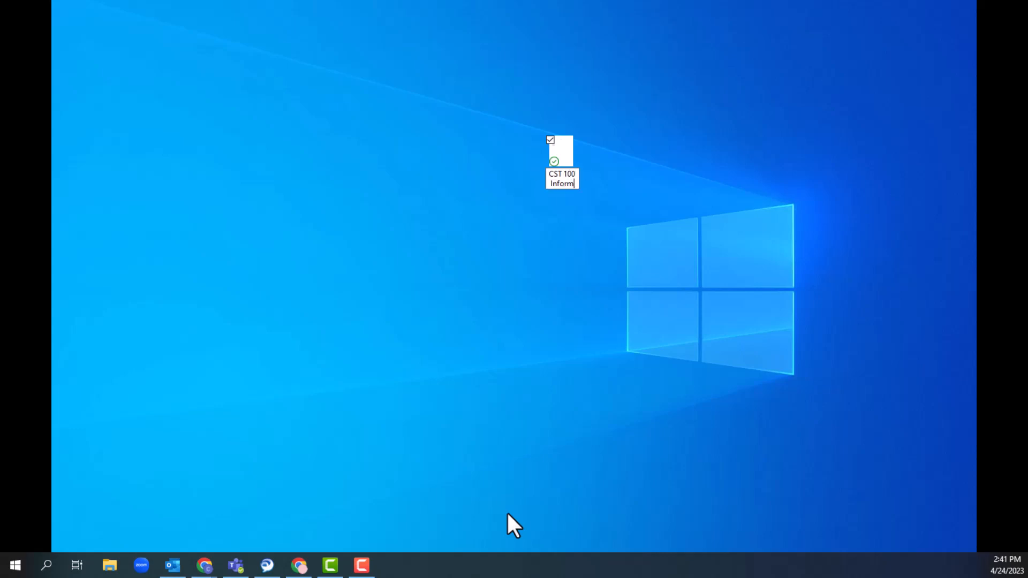
{"action": "type", "text": "ative Speech"}
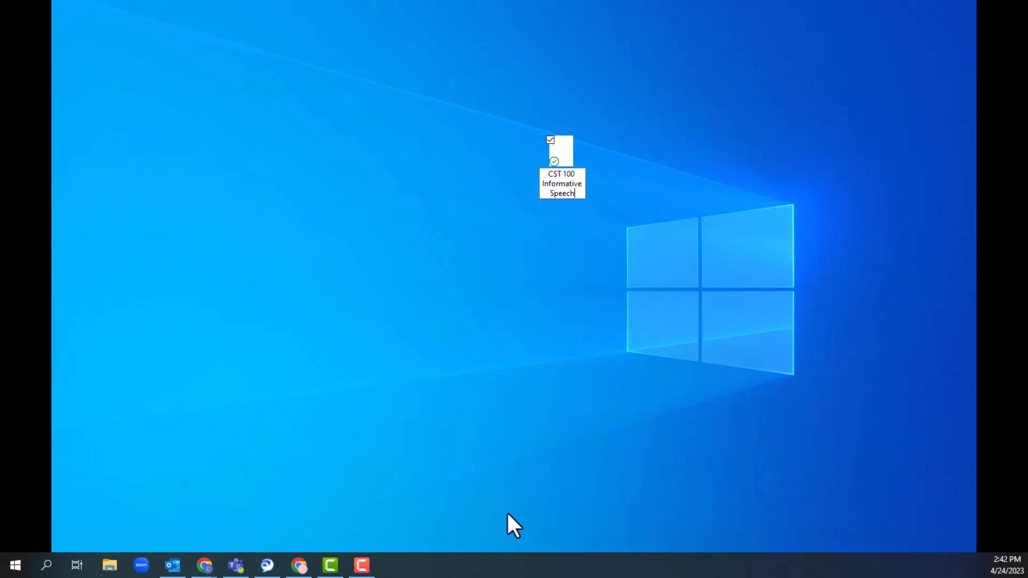
{"action": "key", "text": "Return"}
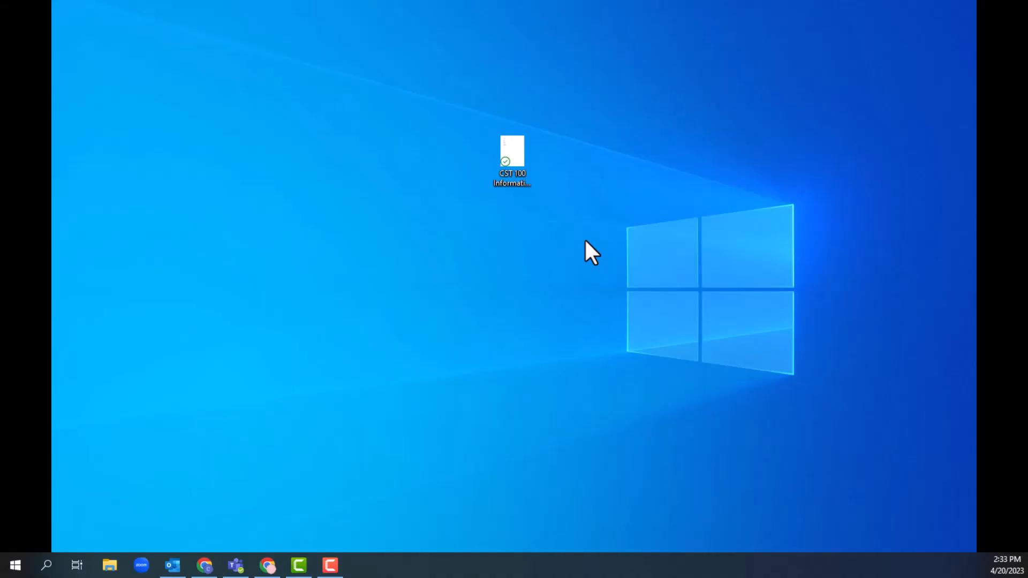
- Create a folder named "CST 100" in the Documents folder using File Explorer
{"action": "left_click", "coordinate": [110, 566]}
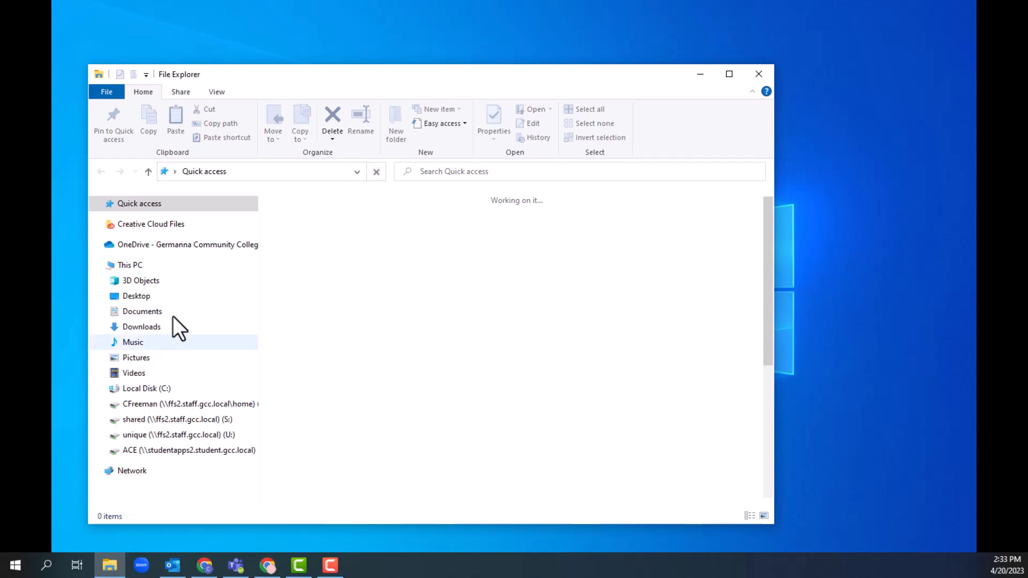
{"action": "left_click", "coordinate": [176, 309]}
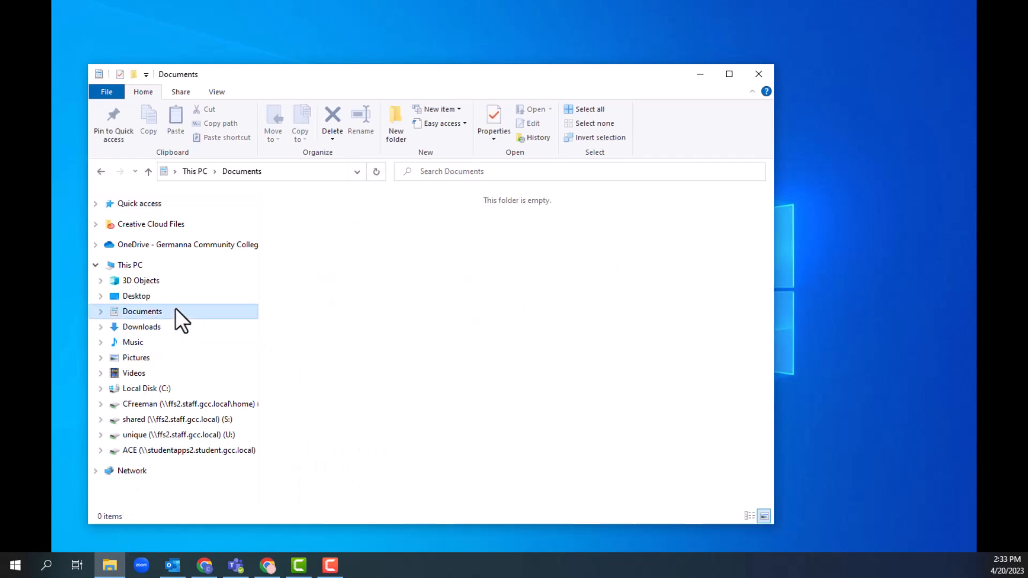
{"action": "right_click", "coordinate": [360, 287]}
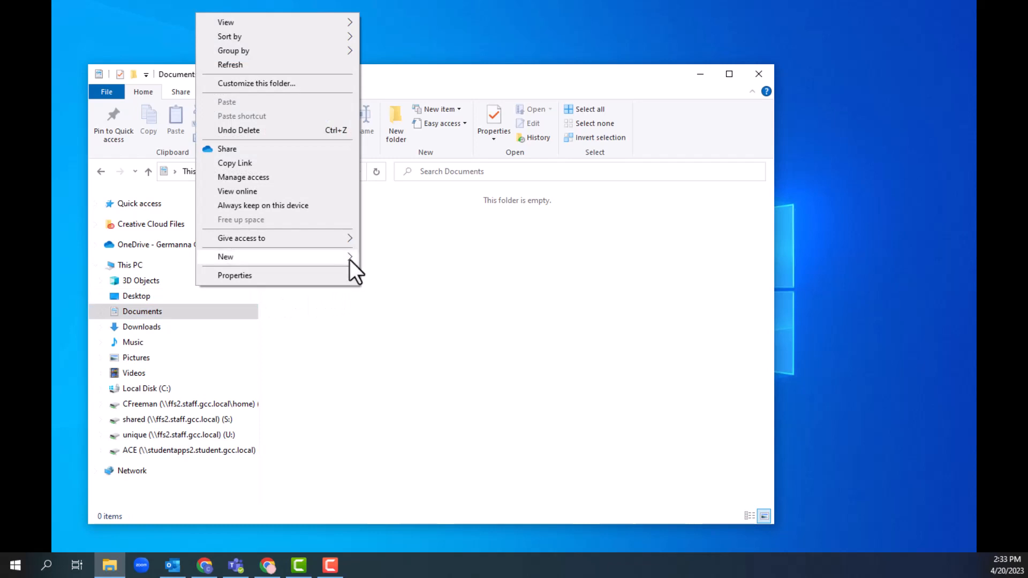
{"action": "mouse_move", "coordinate": [350, 260]}
{"action": "left_click", "coordinate": [435, 261]}
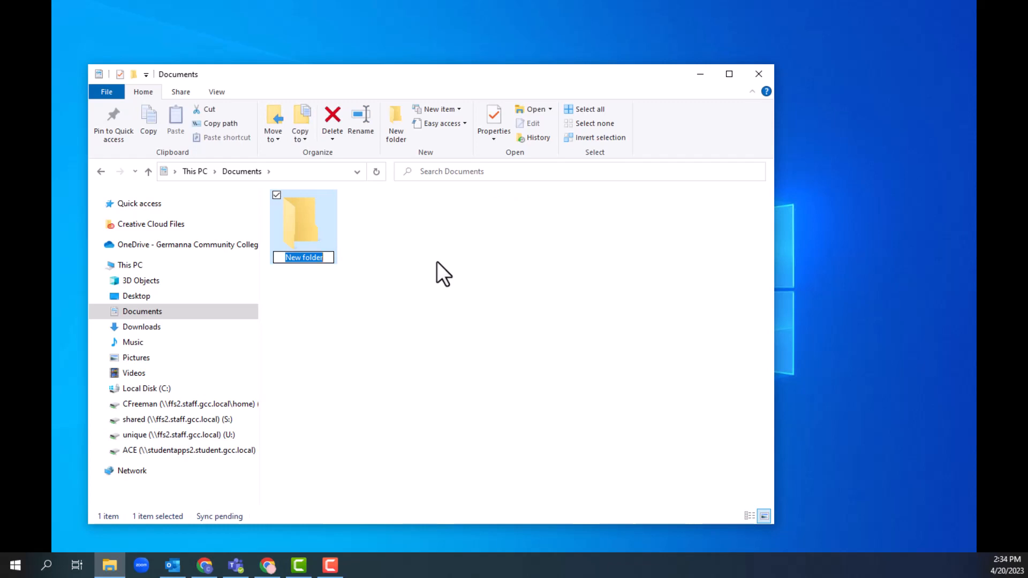
{"action": "type", "text": "CST 100"}
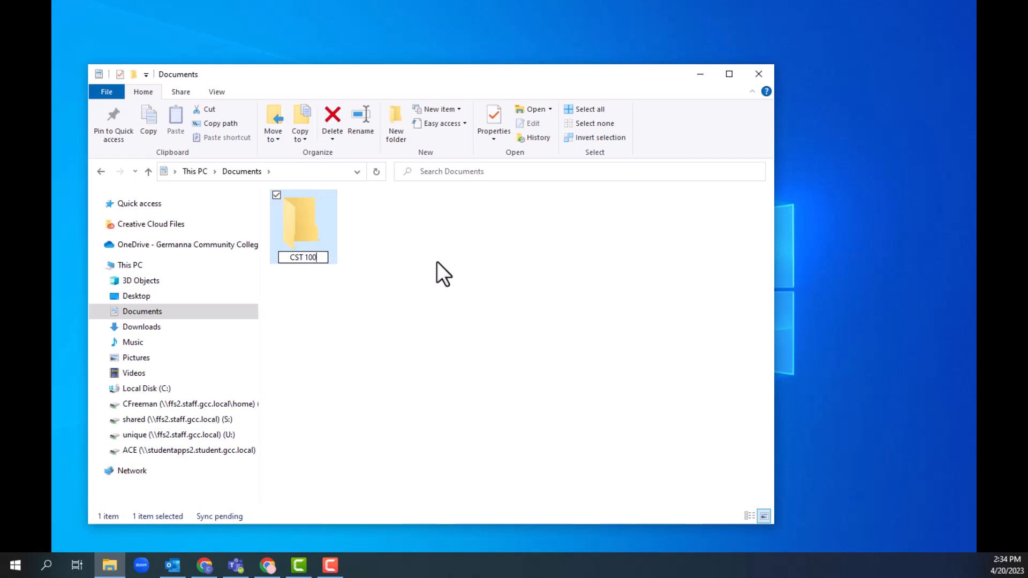
{"action": "key", "text": "Return"}
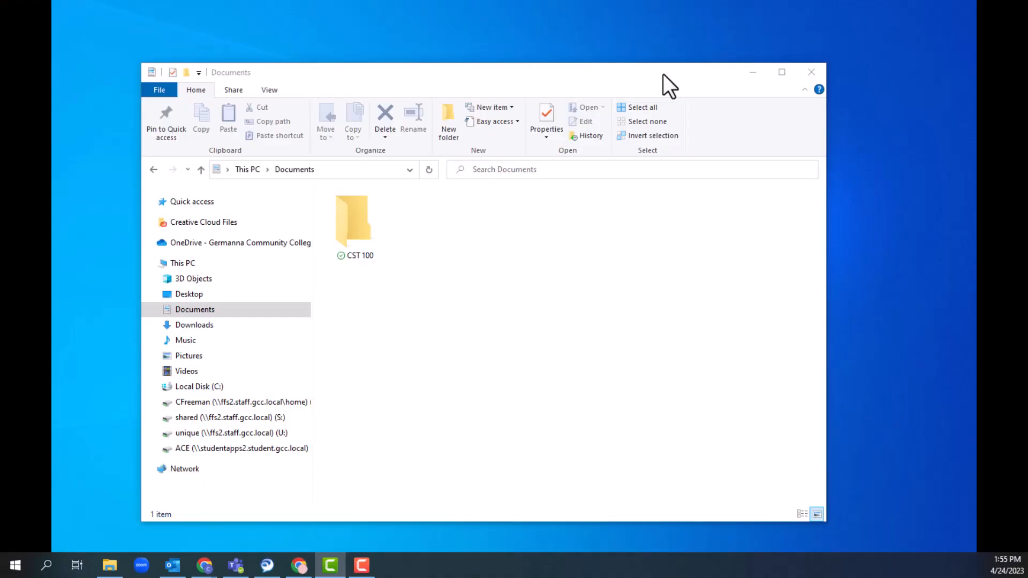
- Move the CST 100 Informative Speech file from the desktop into the CST 100 folder in Documents, and open that folder
{"action": "left_click", "coordinate": [746, 70]}
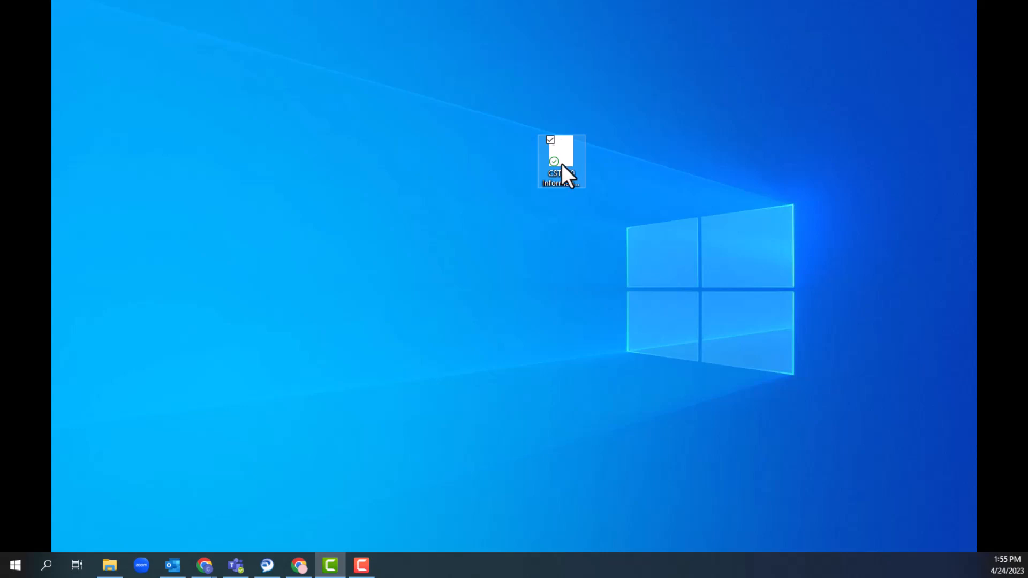
{"action": "left_click_drag", "start_coordinate": [511, 209], "coordinate": [431, 295]}
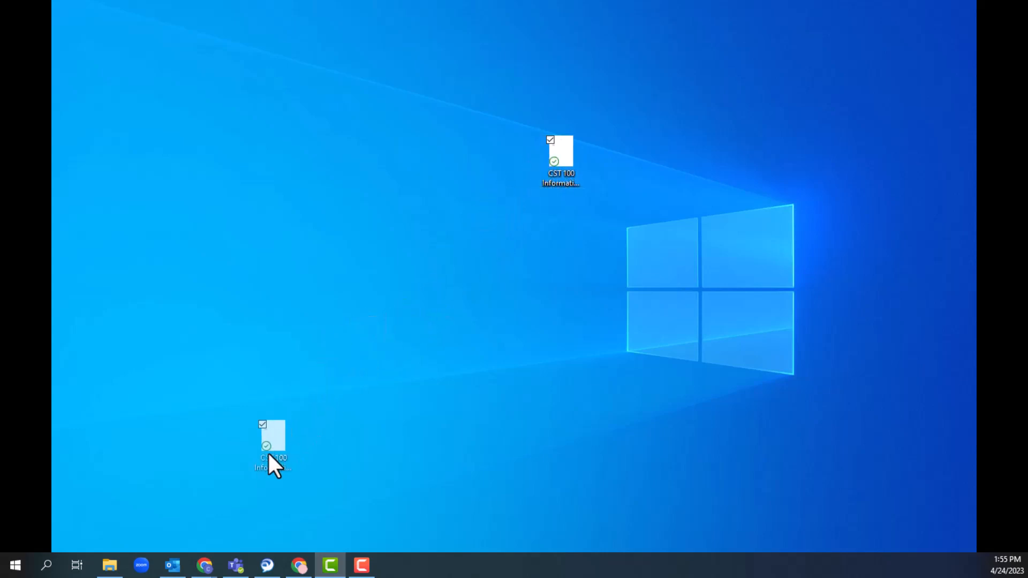
{"action": "left_click_drag", "start_coordinate": [132, 541], "coordinate": [361, 223]}
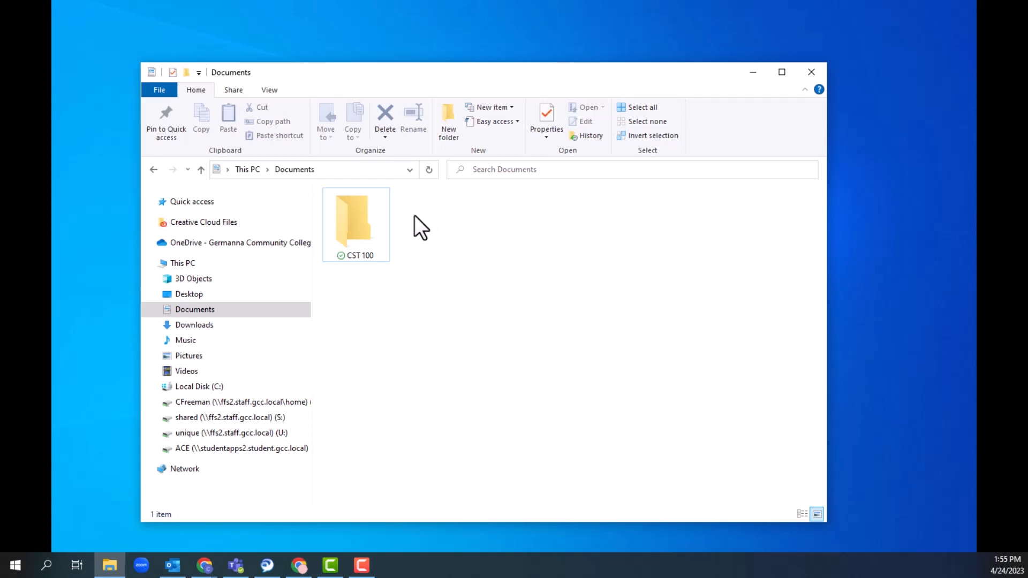
{"action": "left_click", "coordinate": [362, 223]}
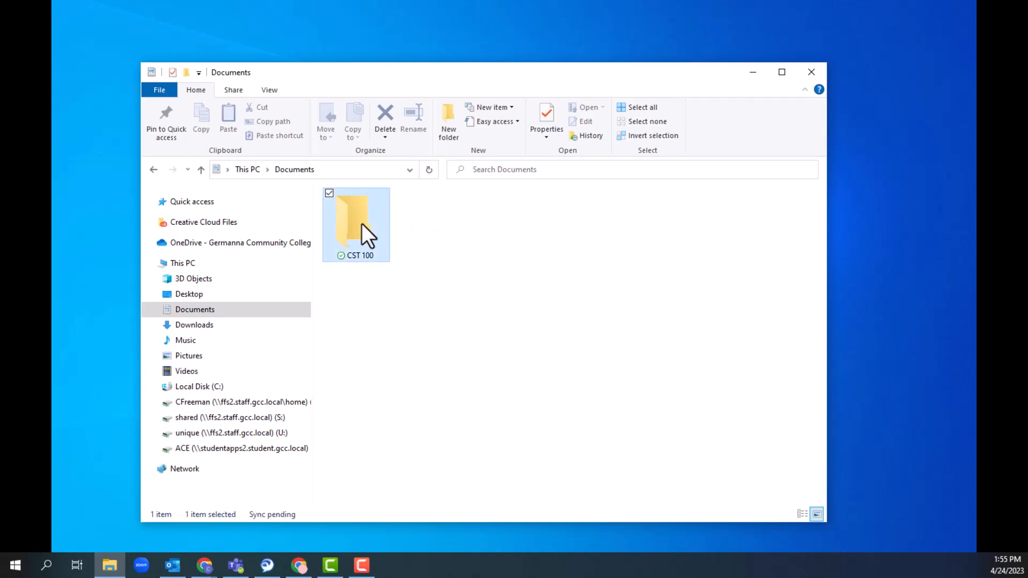
{"action": "double_click", "coordinate": [361, 223]}
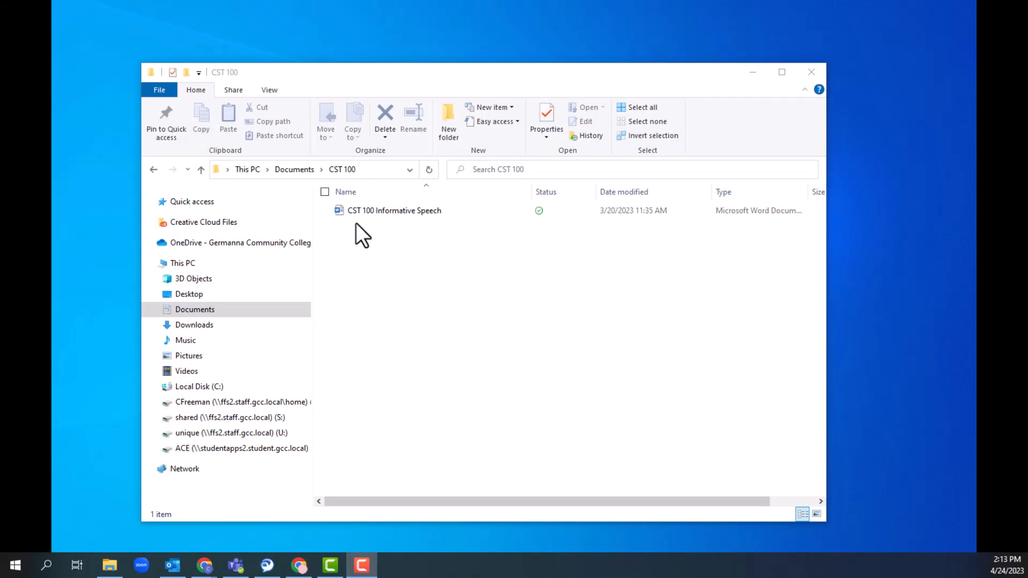
- Go back to Documents and create a folder named "Germanna Community College" there
{"action": "left_click", "coordinate": [290, 311]}
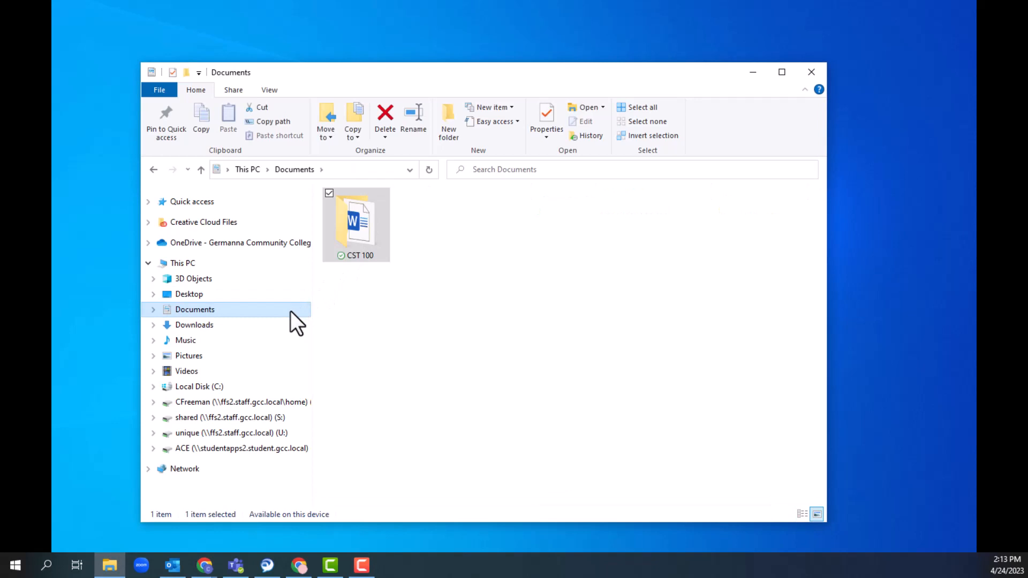
{"action": "right_click", "coordinate": [462, 300]}
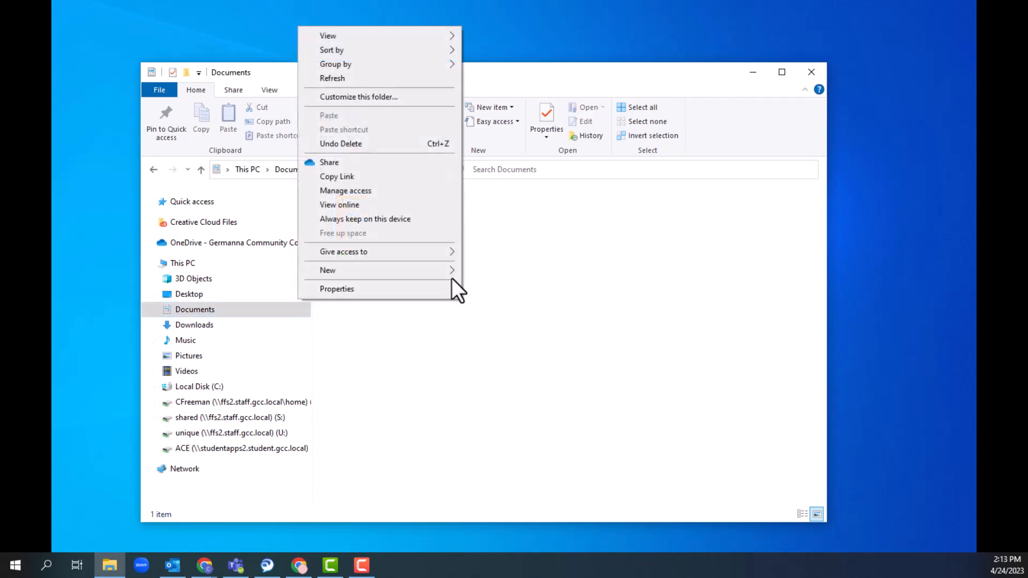
{"action": "mouse_move", "coordinate": [452, 275]}
{"action": "left_click", "coordinate": [501, 270]}
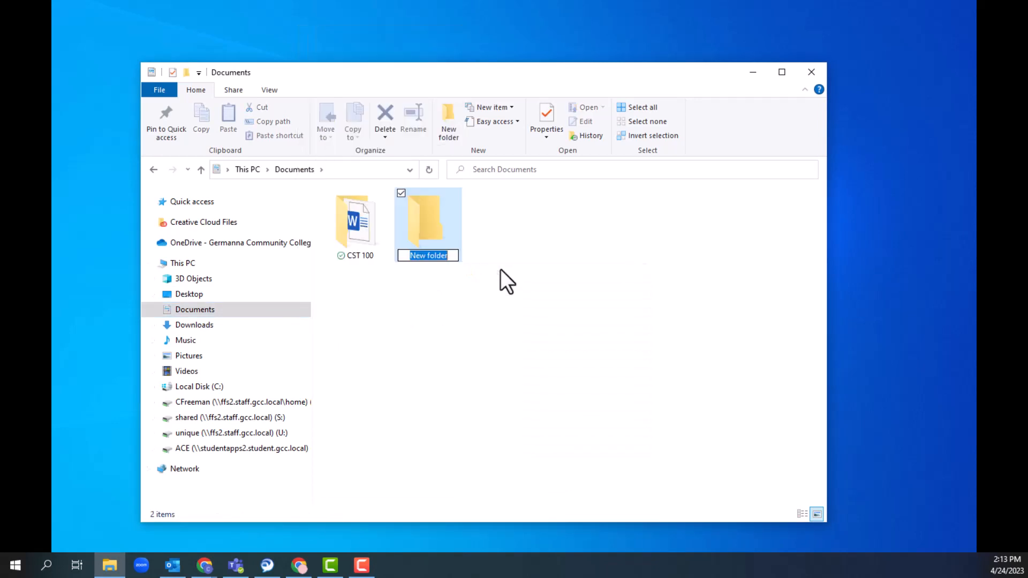
{"action": "type", "text": "Germanna Com"}
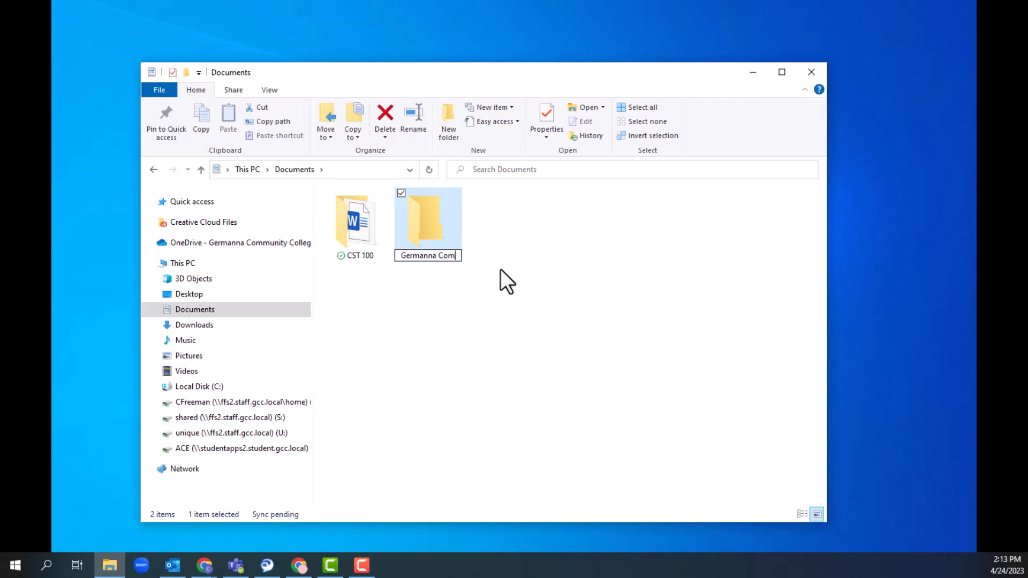
{"action": "type", "text": "munity College"}
{"action": "key", "text": "Return"}
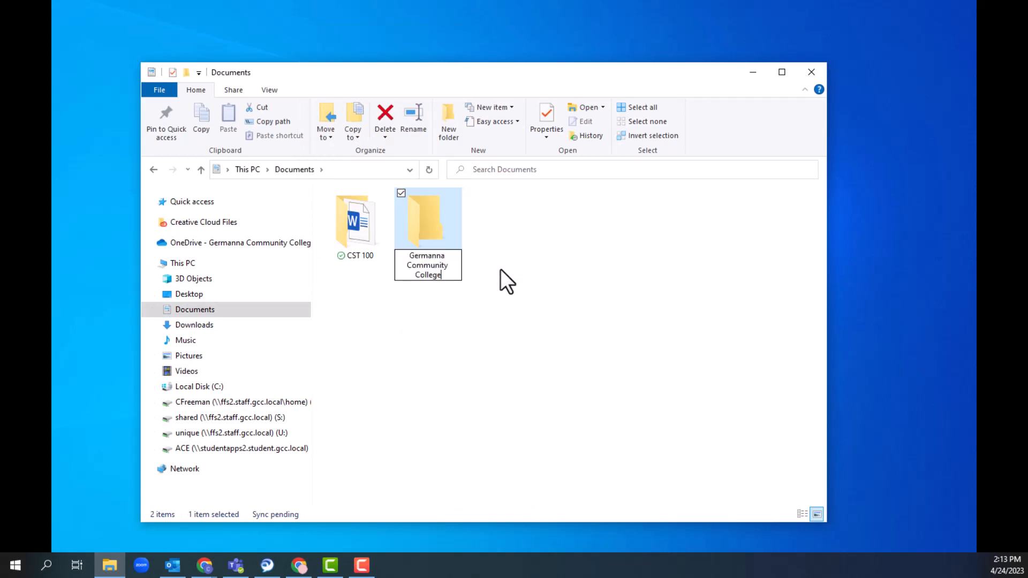
- Create a subfolder named "Fall" inside the Germanna Community College folder
{"action": "double_click", "coordinate": [416, 245]}
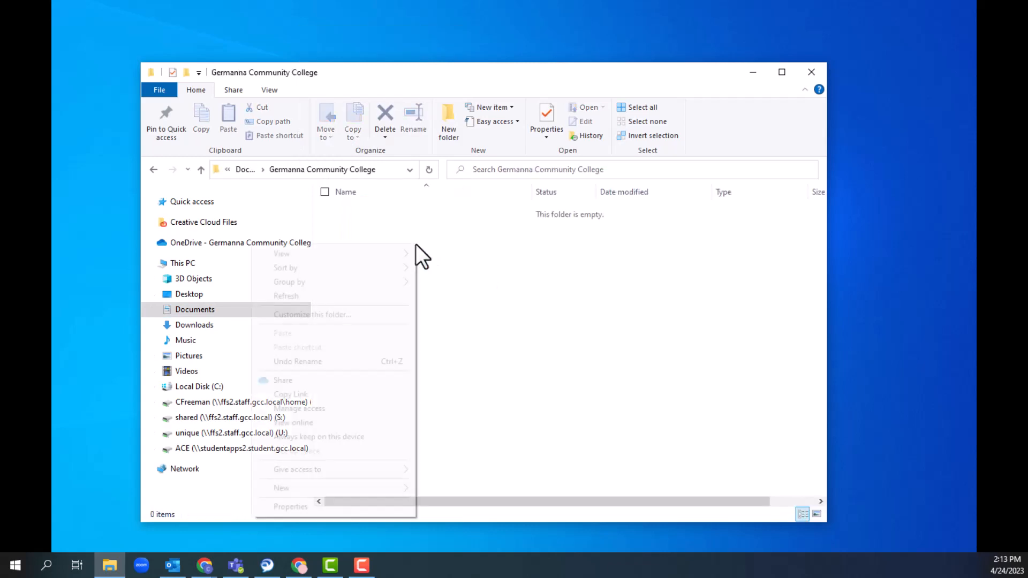
{"action": "right_click", "coordinate": [415, 244]}
{"action": "mouse_move", "coordinate": [394, 486]}
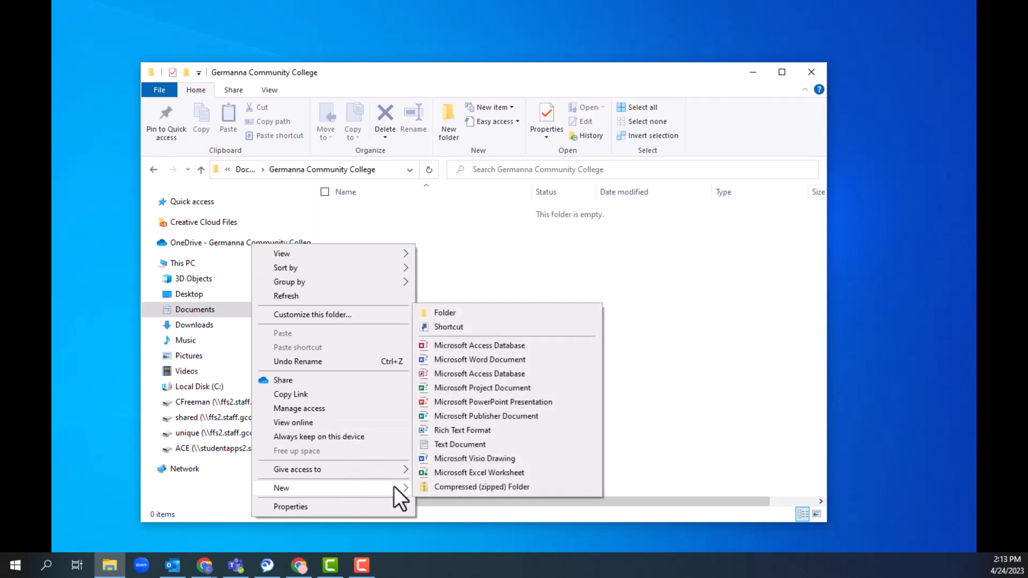
{"action": "left_click", "coordinate": [474, 312]}
{"action": "type", "text": "Fall"}
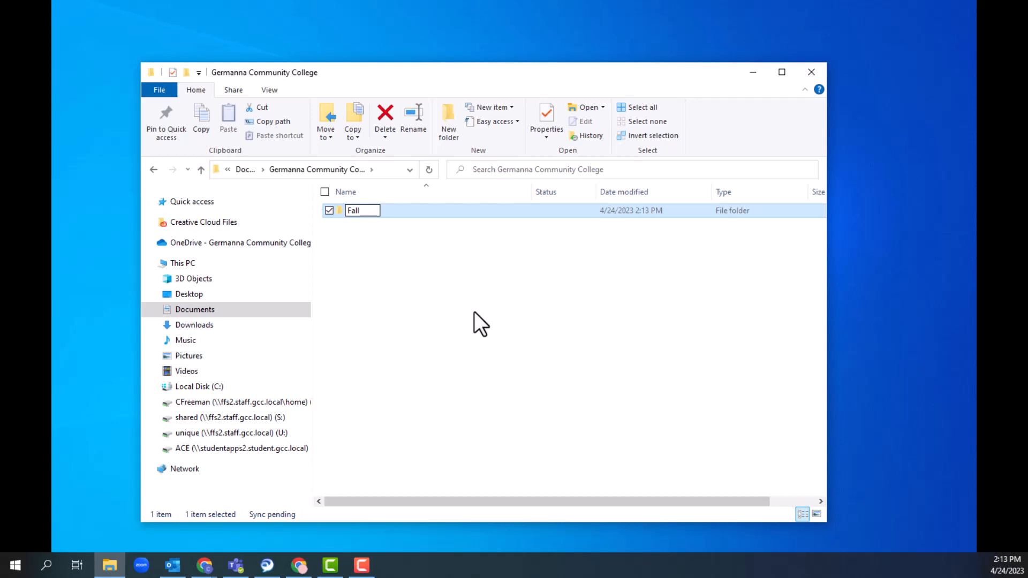
{"action": "left_click", "coordinate": [474, 313]}
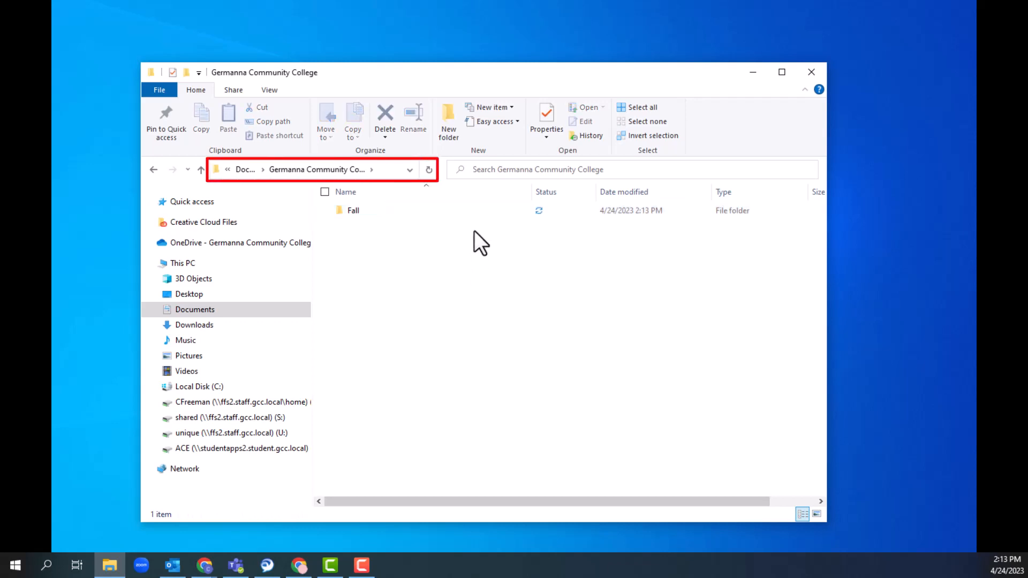
- Open the Fall folder and create a subfolder named "MTH 154" in it
{"action": "left_click", "coordinate": [472, 216]}
{"action": "double_click", "coordinate": [472, 217]}
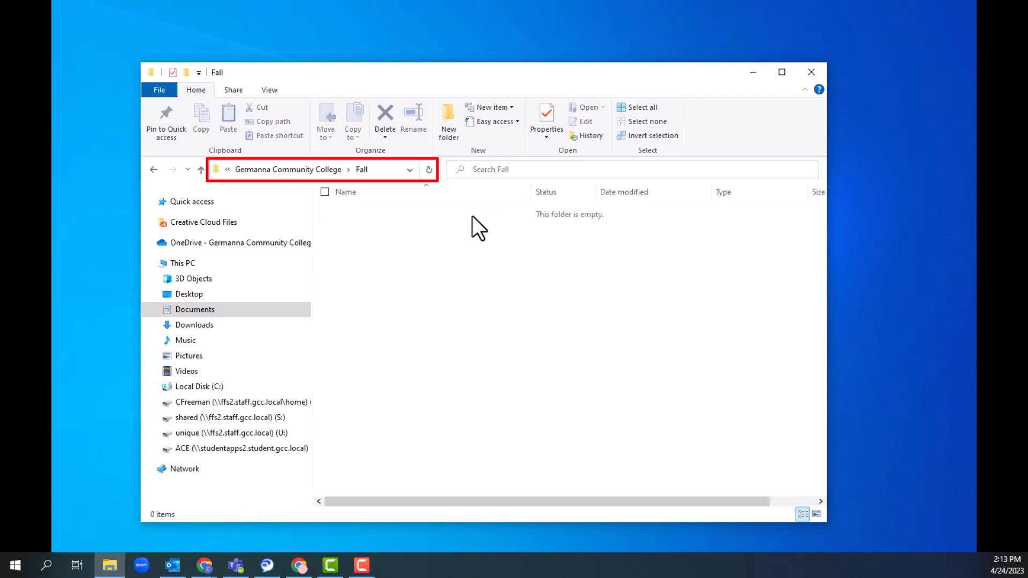
{"action": "right_click", "coordinate": [465, 248]}
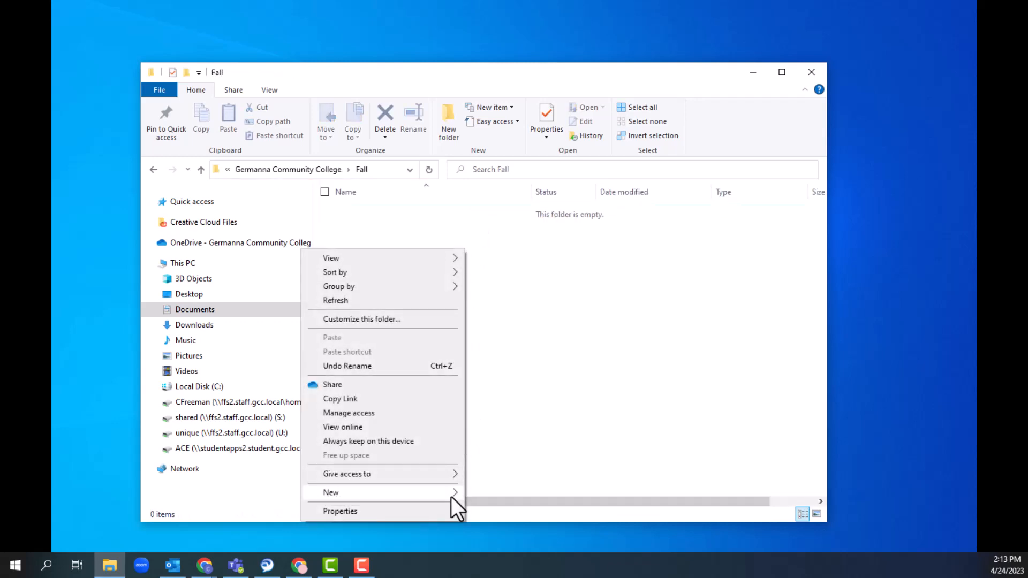
{"action": "mouse_move", "coordinate": [450, 497]}
{"action": "left_click", "coordinate": [513, 316]}
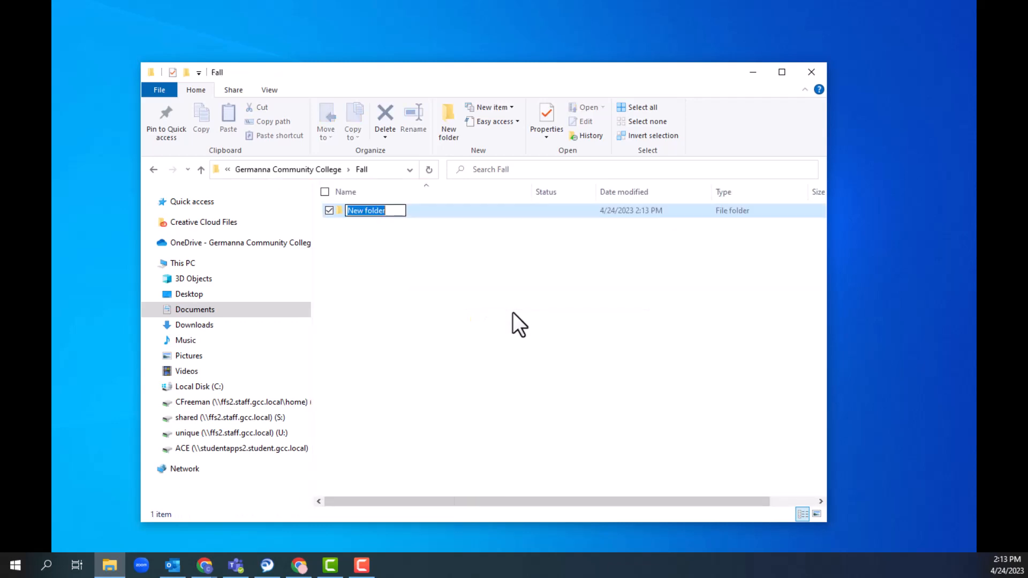
{"action": "type", "text": "MTH 154"}
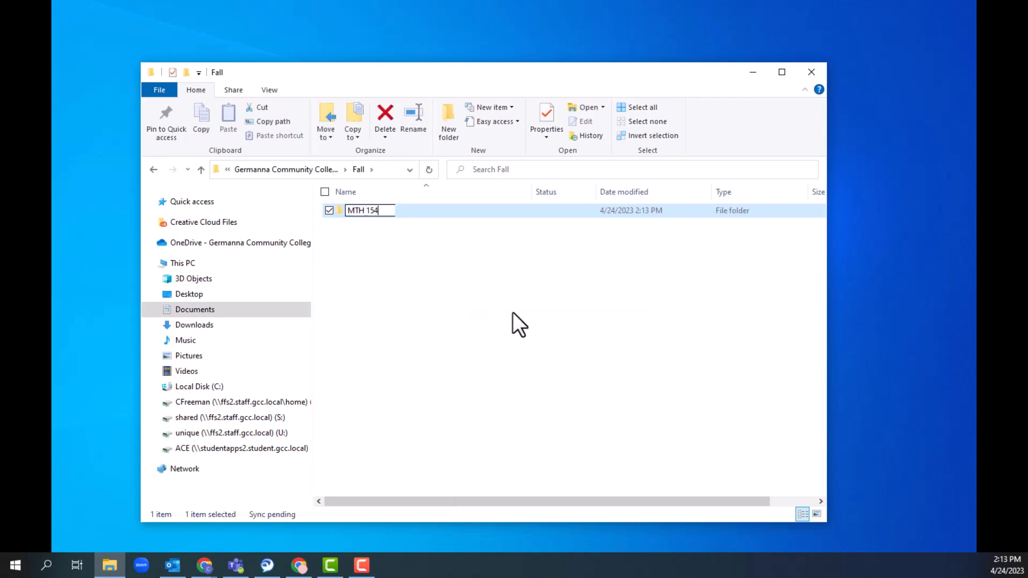
{"action": "key", "text": "Return"}
- Add a second subfolder named "PSY 200" to the Fall folder
{"action": "right_click", "coordinate": [513, 313]}
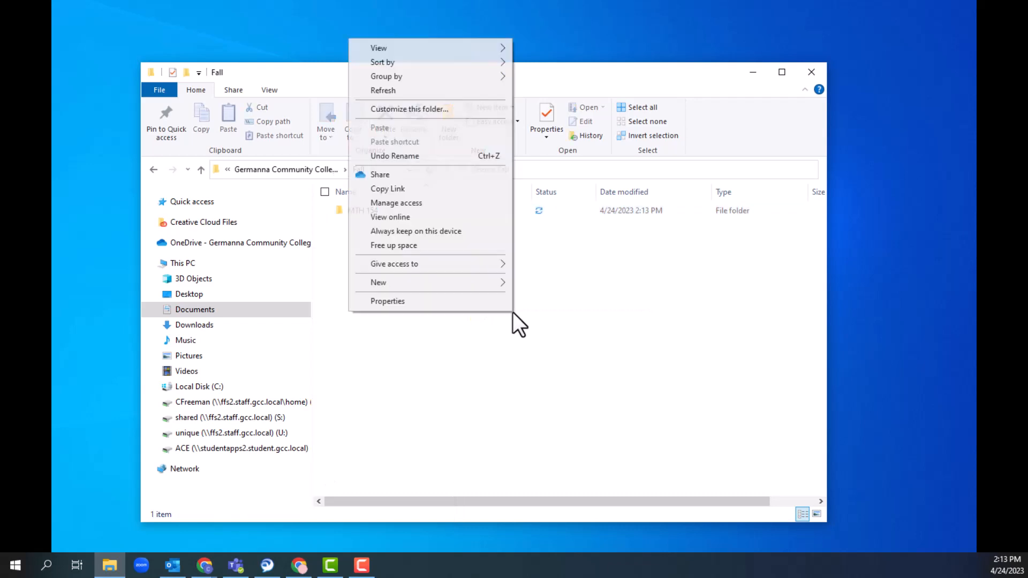
{"action": "left_click", "coordinate": [529, 284]}
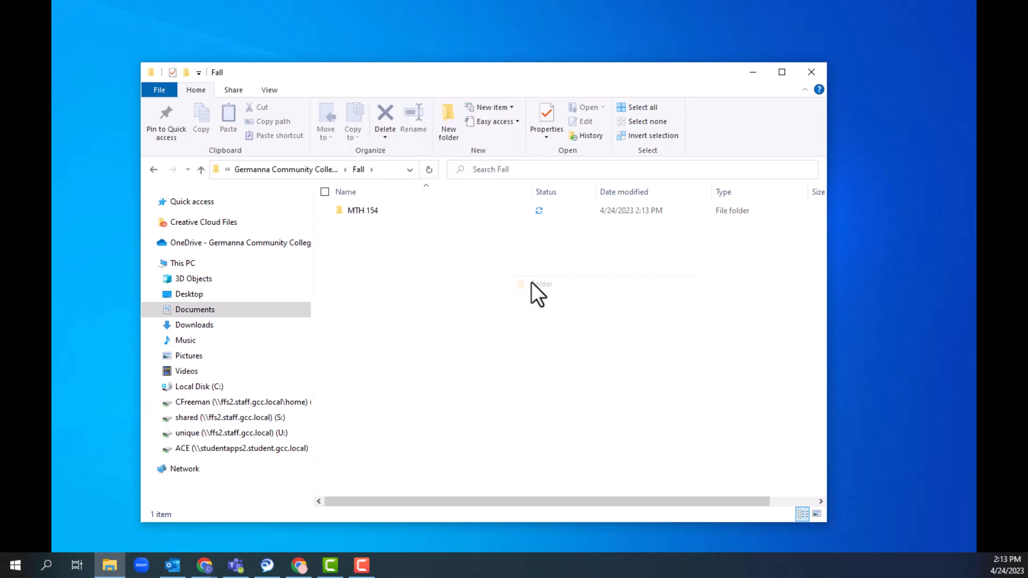
{"action": "type", "text": "PSY 200"}
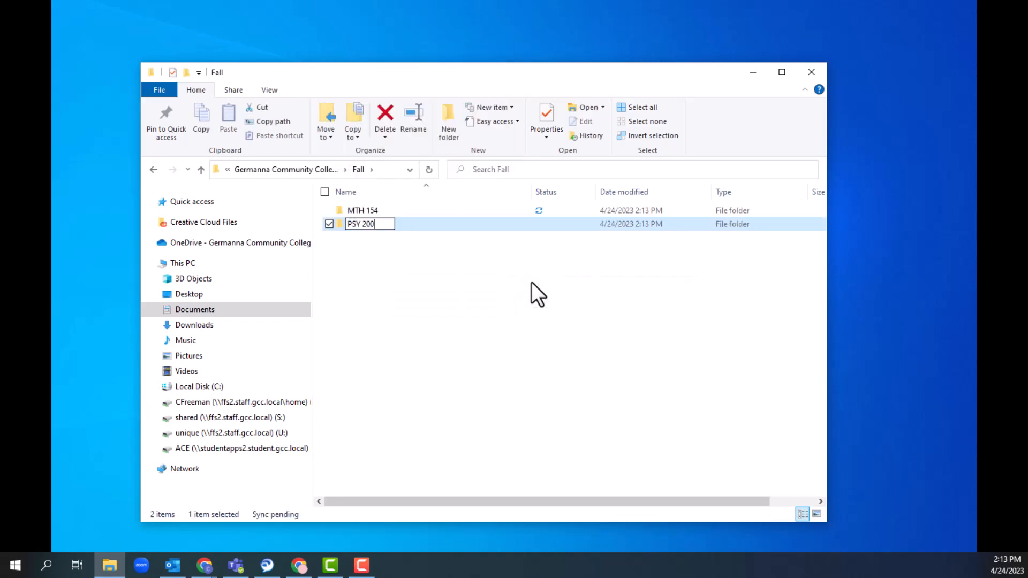
{"action": "key", "text": "Return"}
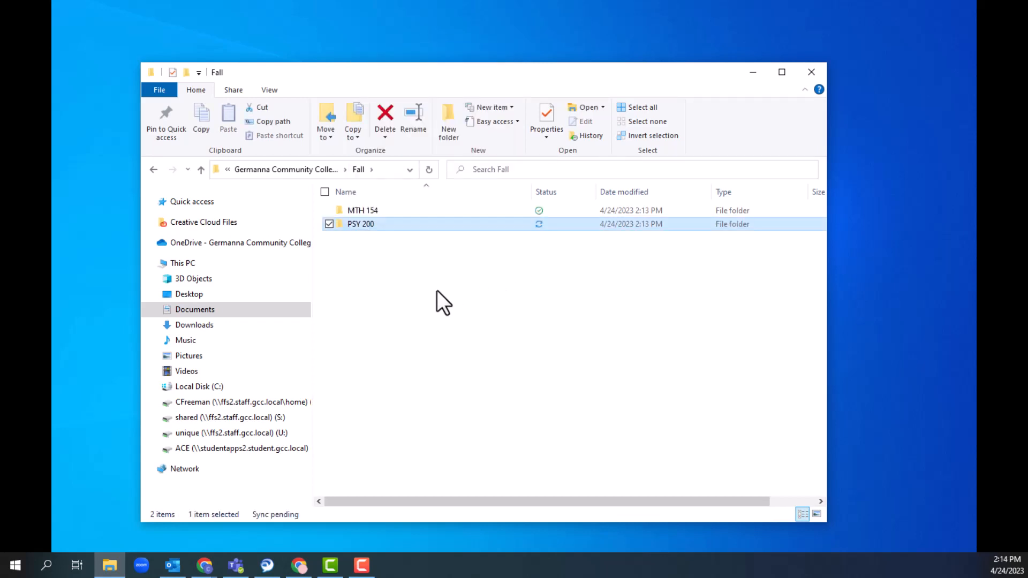
- Return to Documents and move the CST 100 folder into the Fall folder inside Germanna Community College
{"action": "left_click", "coordinate": [290, 310]}
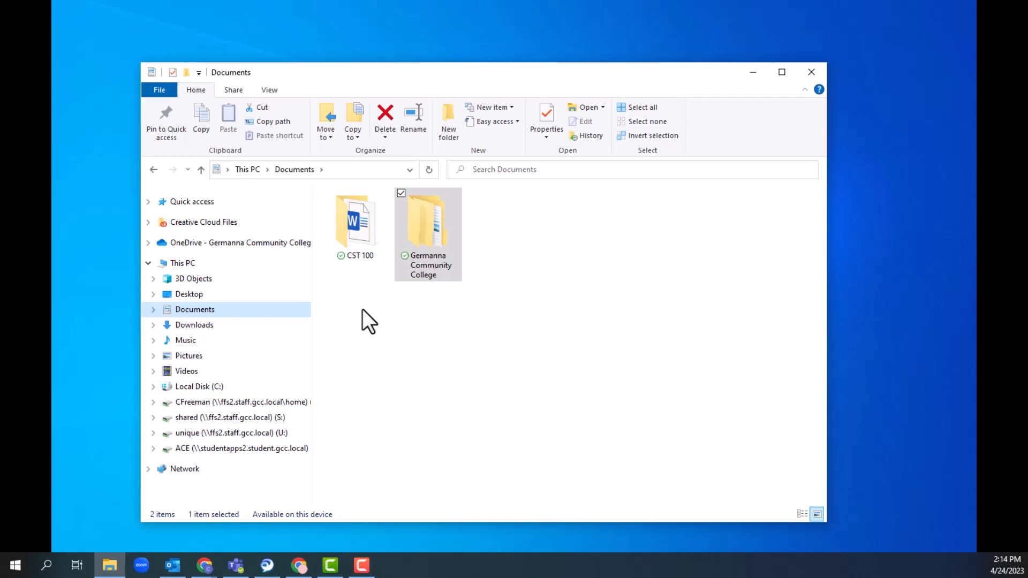
{"action": "left_click", "coordinate": [154, 309]}
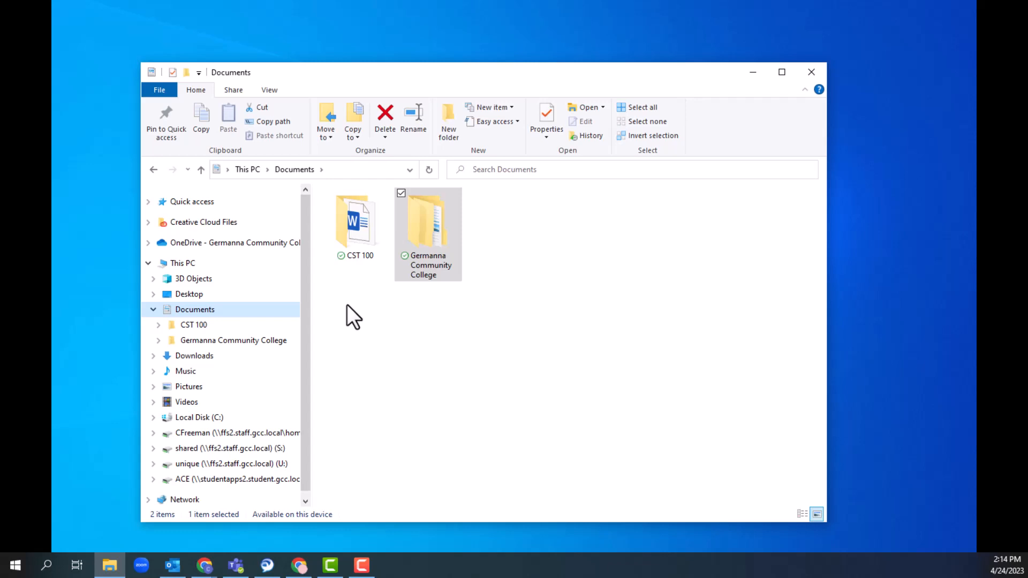
{"action": "left_click_drag", "start_coordinate": [356, 242], "coordinate": [282, 343]}
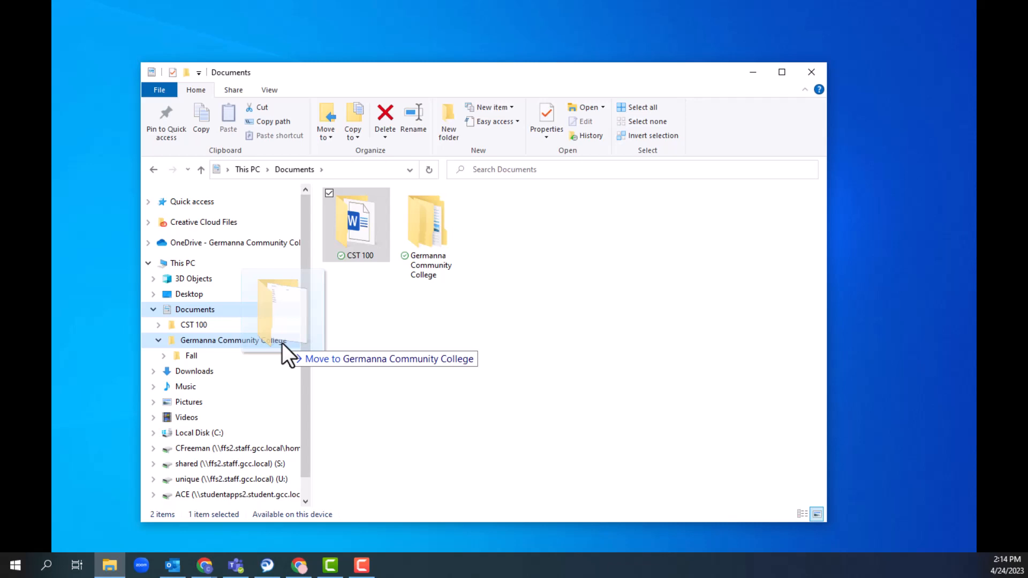
{"action": "left_click_drag", "start_coordinate": [282, 344], "coordinate": [260, 354]}
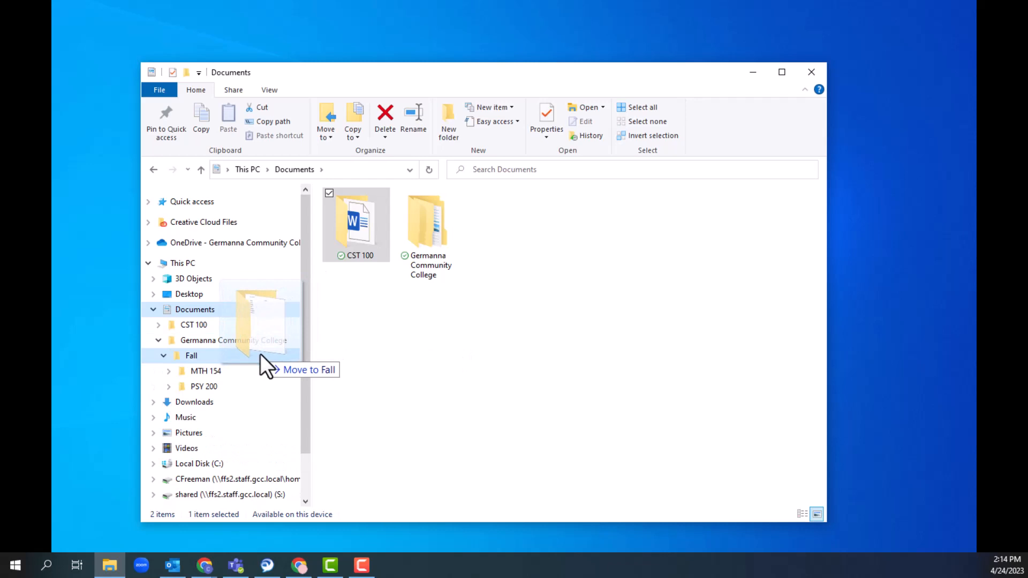
{"action": "left_click_drag", "start_coordinate": [261, 354], "coordinate": [260, 354]}
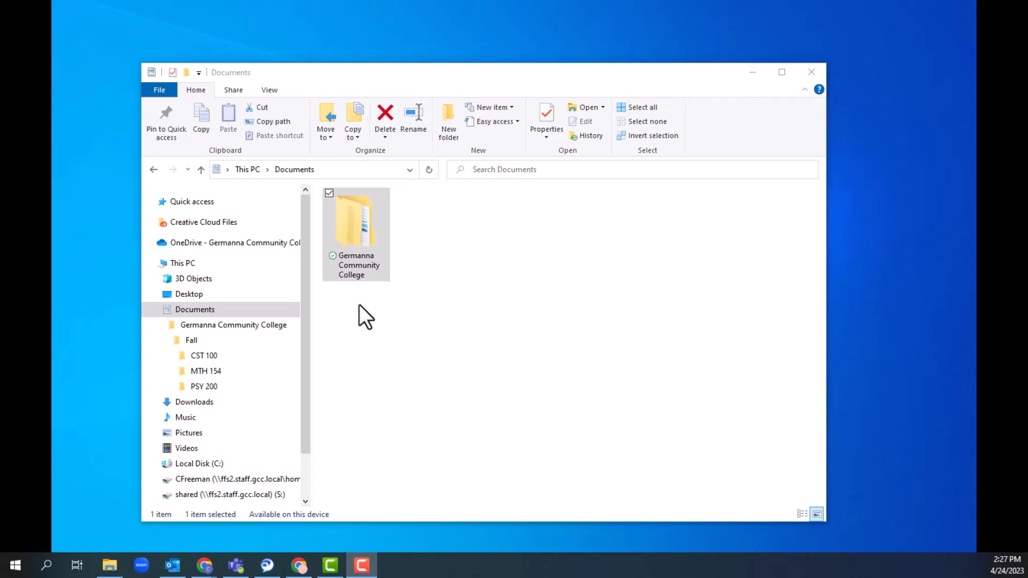
- Open the MTH 154 folder under Fall and search it for "GPA"
{"action": "left_click", "coordinate": [263, 368]}
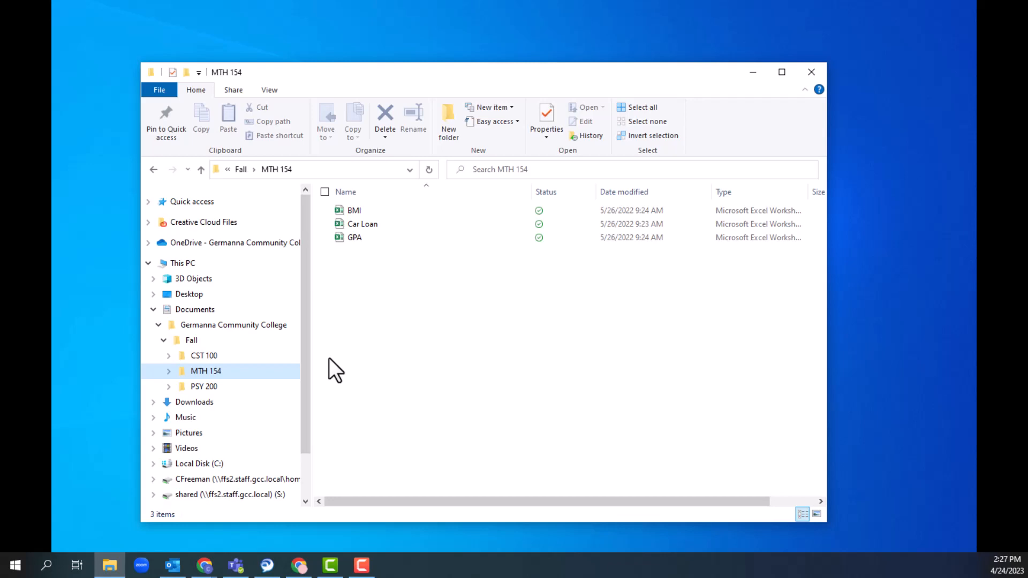
{"action": "left_click", "coordinate": [530, 171]}
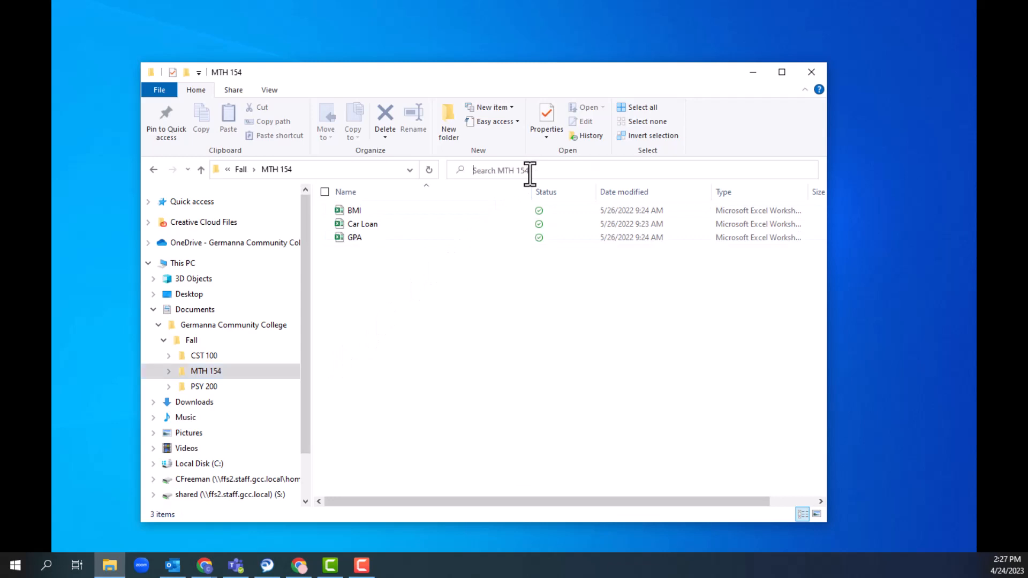
{"action": "type", "text": "GPA"}
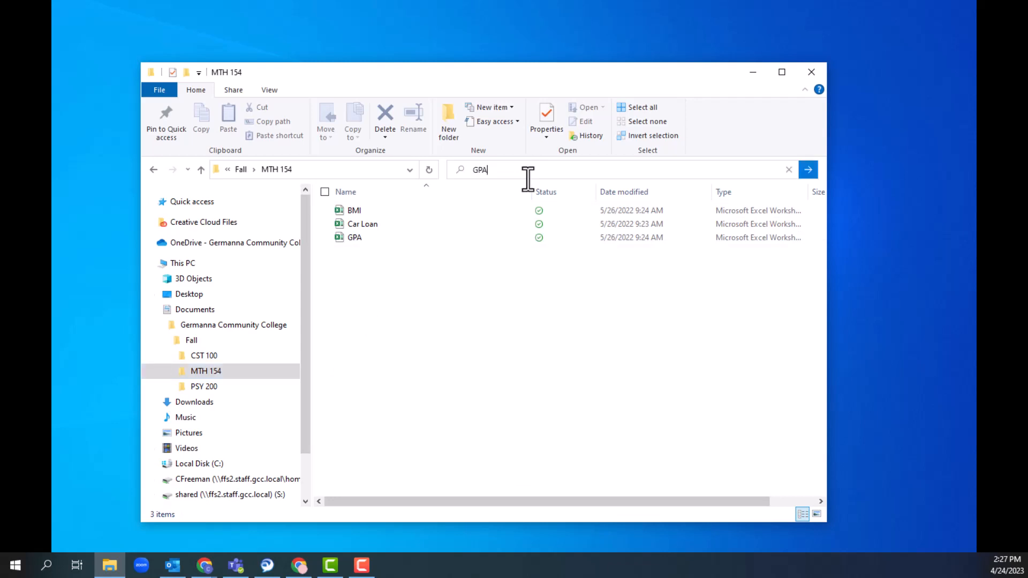
{"action": "key", "text": "Tab"}
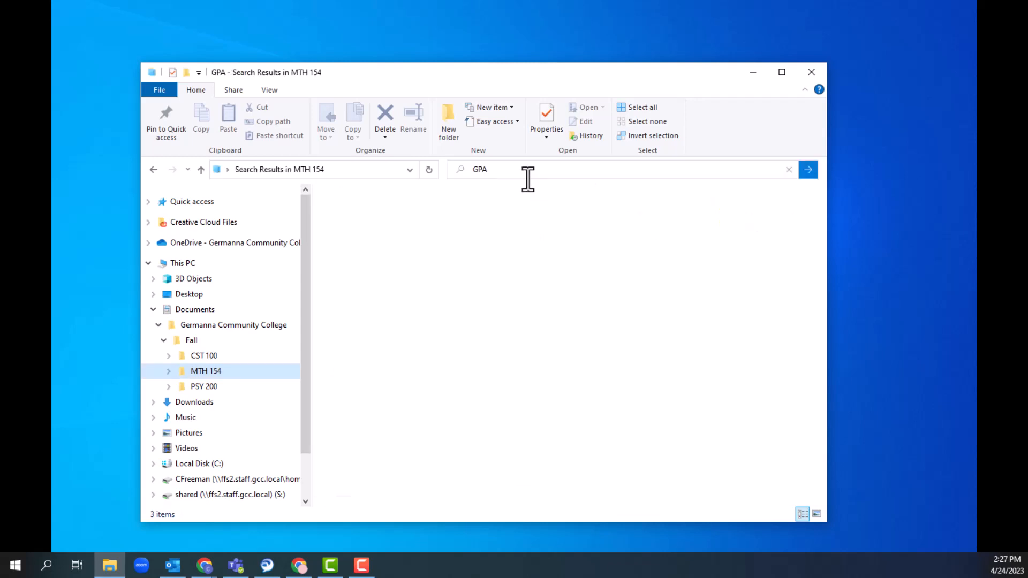